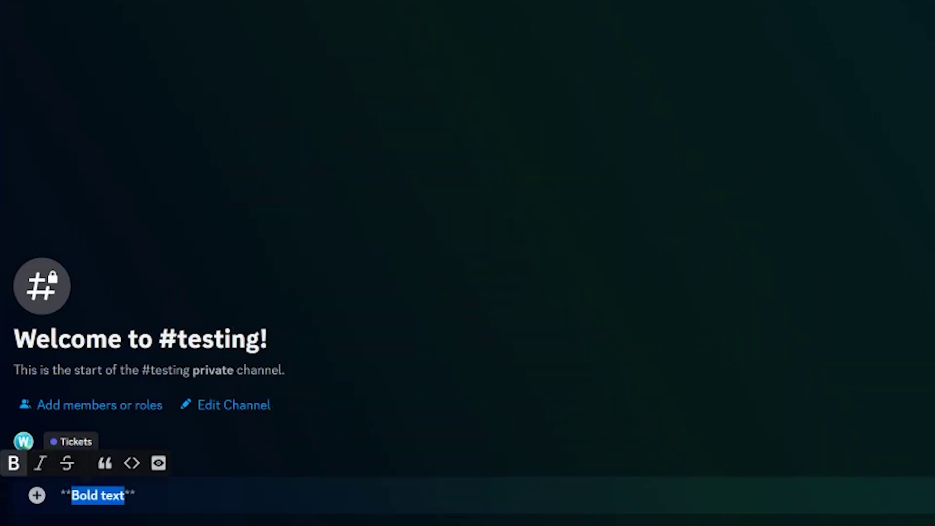
Send 'Bold text', 'Italic text' and 'Strikethrough text' as bold, italic and struck-through messages
{"action": "key", "text": "Return"}
{"action": "type", "text": "Italic text"}
{"action": "key", "text": "ctrl+a"}
{"action": "key", "text": "ctrl+i"}
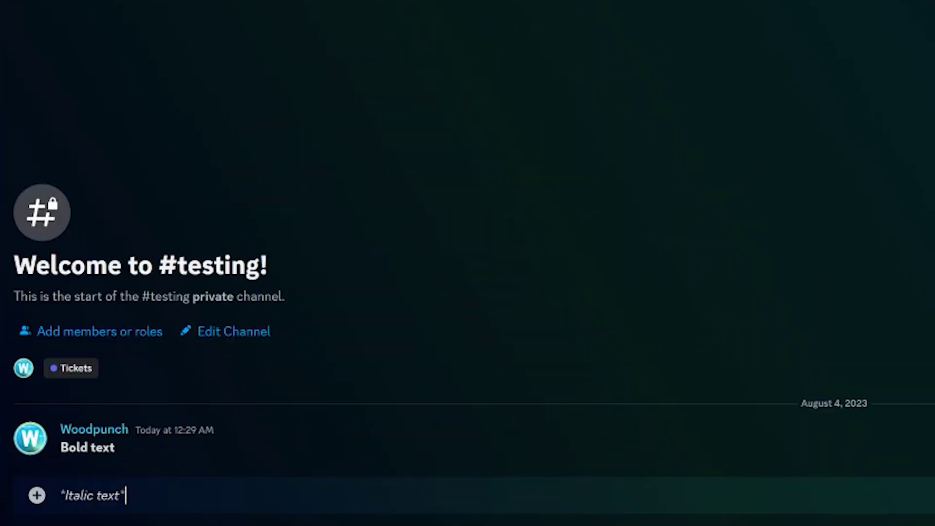
{"action": "key", "text": "Return"}
{"action": "type", "text": "Strikethrough text"}
{"action": "key", "text": "ctrl+a"}
{"action": "key", "text": "ctrl+shift+x"}
{"action": "key", "text": "Return"}
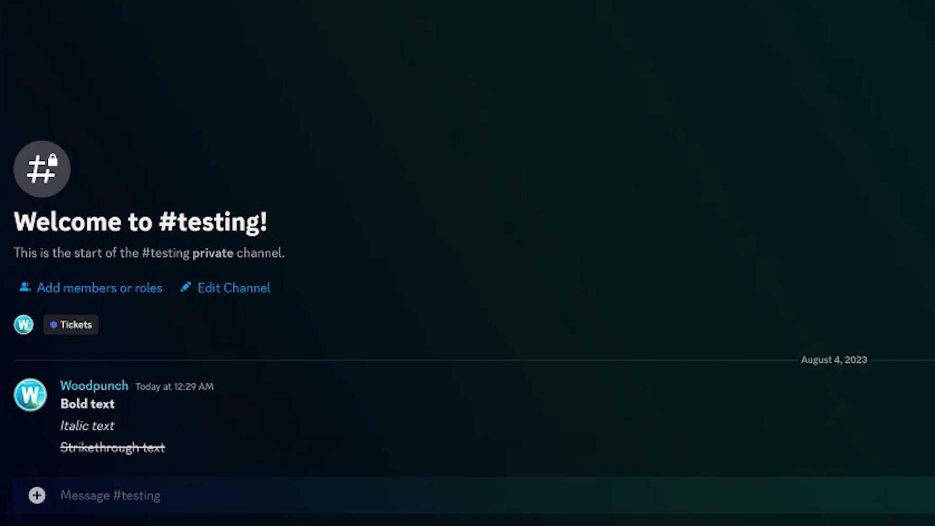
Post 'Big heading' as a large # heading
{"action": "type", "text": "Big headin"}
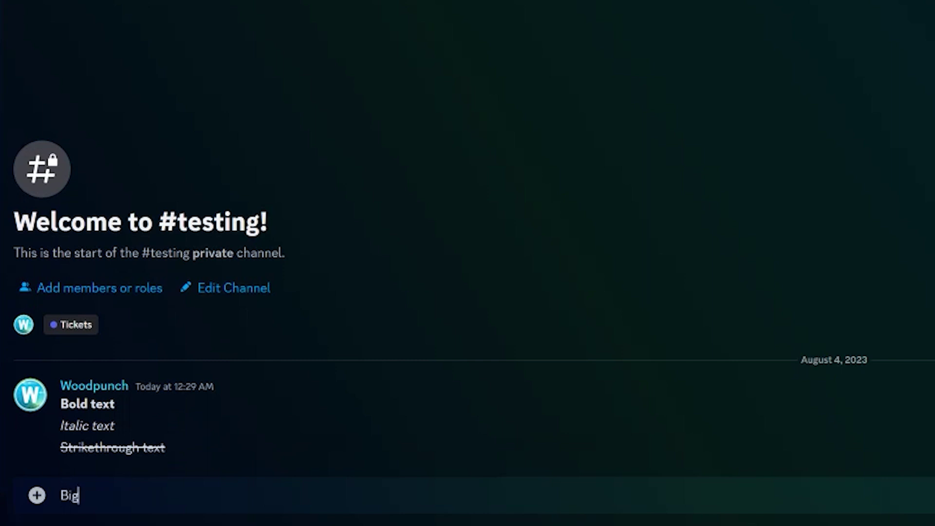
{"action": "type", "text": "g"}
{"action": "left_click", "coordinate": [60, 495]}
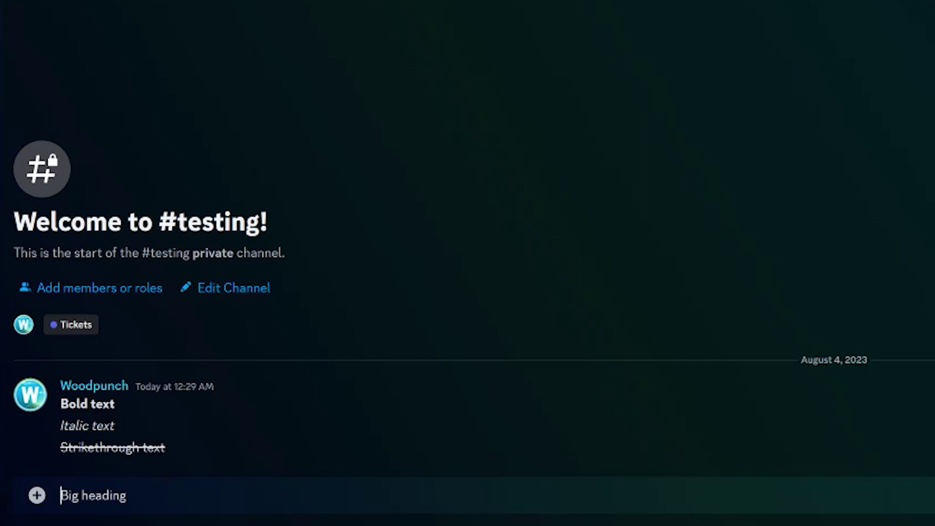
{"action": "type", "text": "#"}
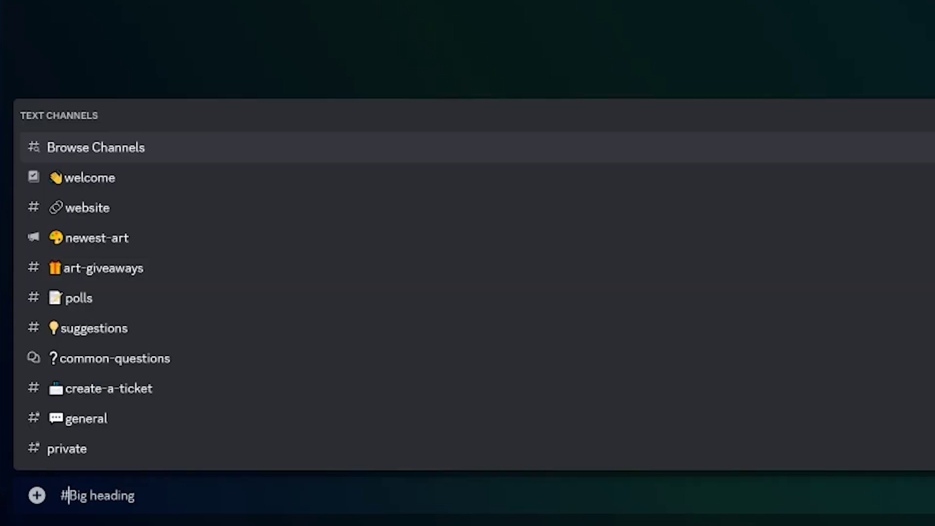
{"action": "left_click", "coordinate": [139, 496]}
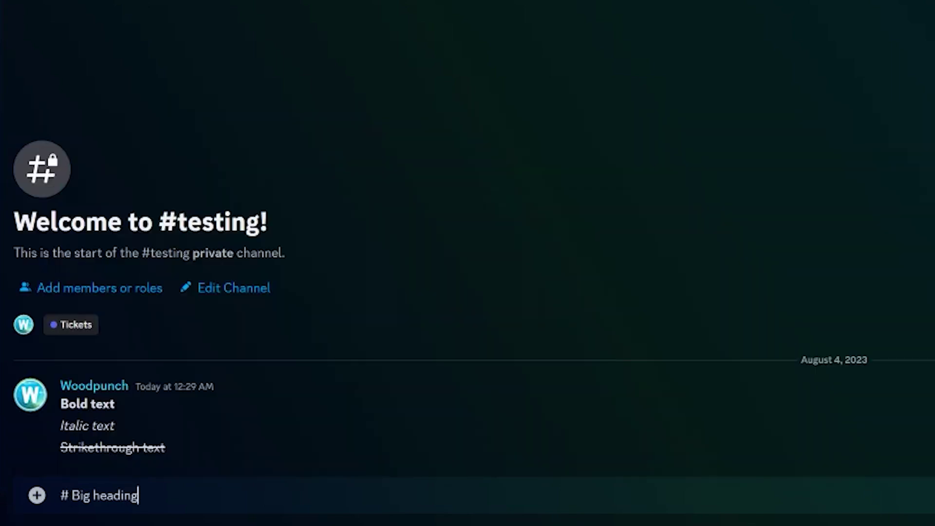
{"action": "key", "text": "Return"}
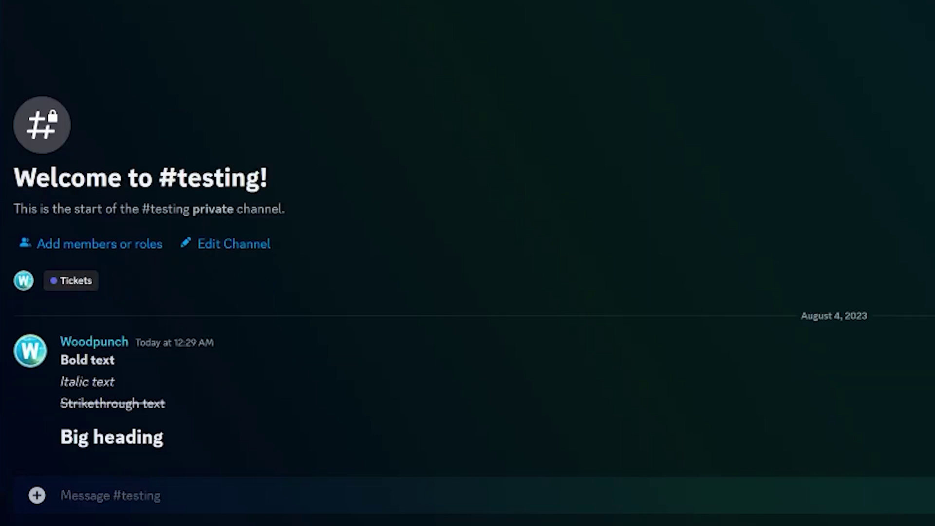
Post '## Medium heading' and '### Small heading' as medium and small headings
{"action": "type", "text": "## Med"}
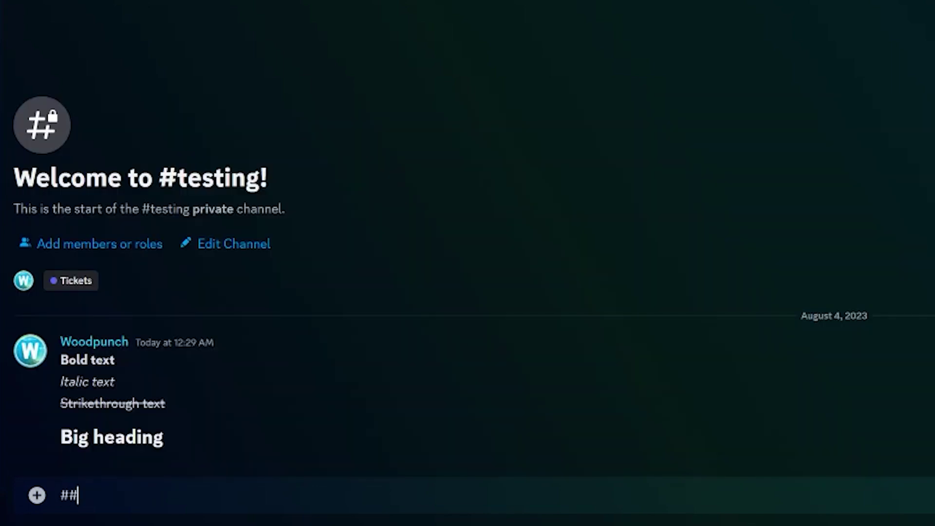
{"action": "type", "text": "ium heading"}
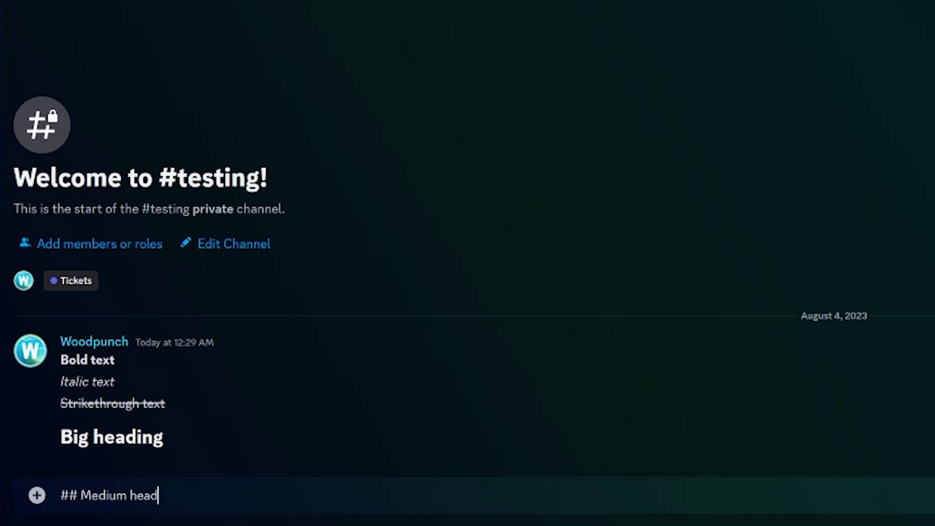
{"action": "key", "text": "Return"}
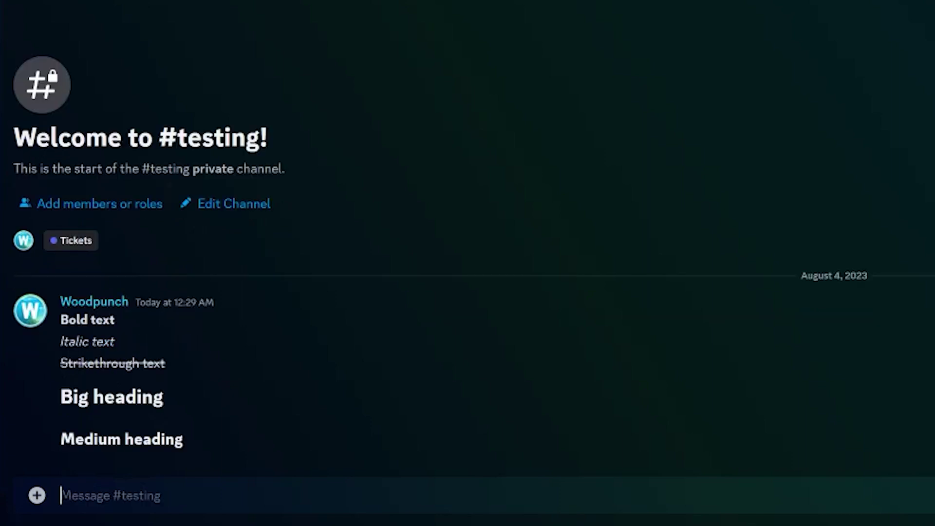
{"action": "type", "text": "### Sma"}
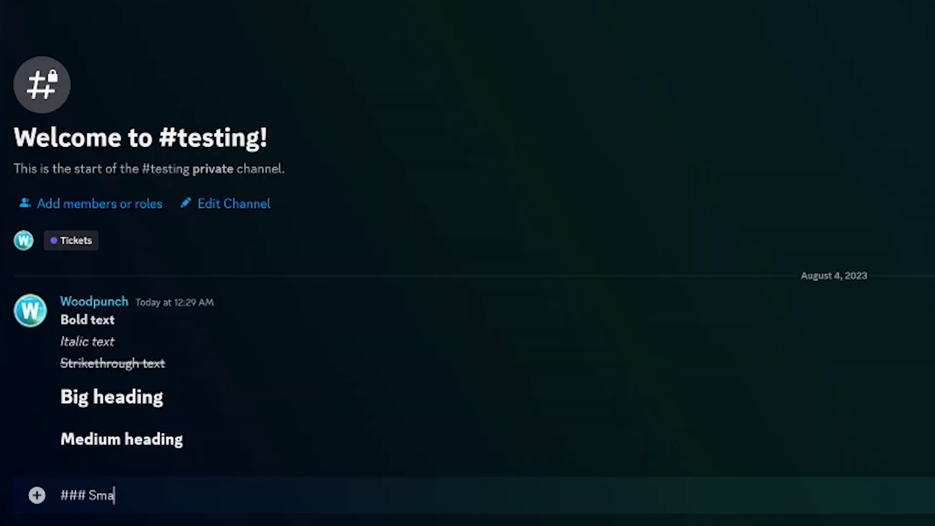
{"action": "type", "text": "ll heading"}
{"action": "key", "text": "Return"}
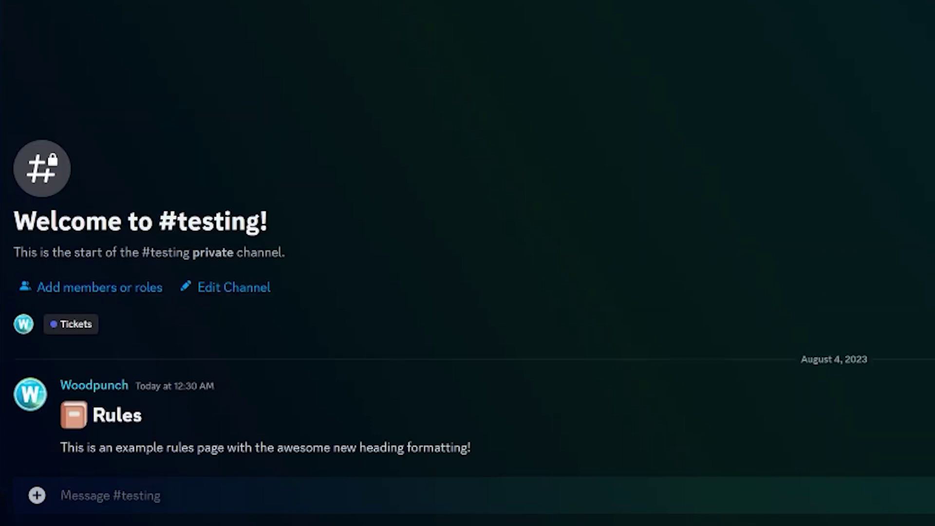
{"action": "type", "text": "[View ou"}
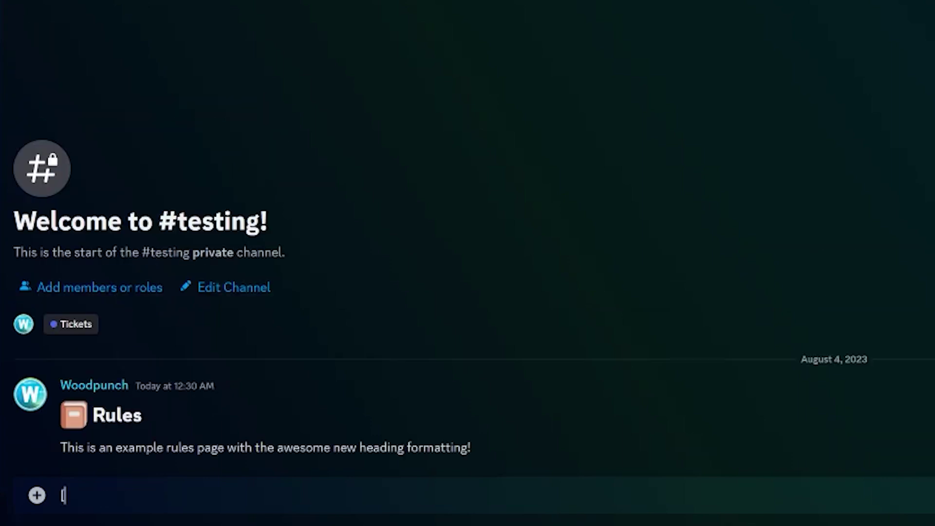
{"action": "type", "text": "r fules"}
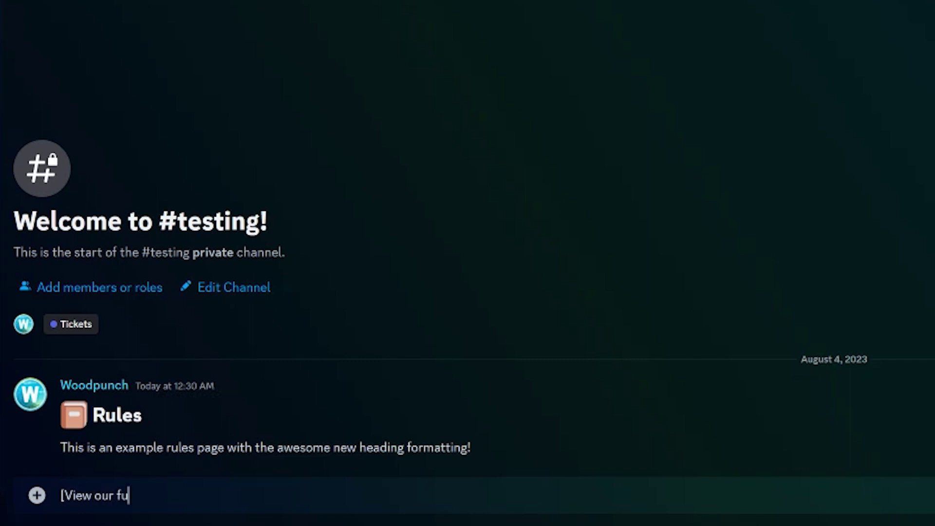
{"action": "key", "text": "BackSpace"}
{"action": "key", "text": "BackSpace"}
{"action": "key", "text": "BackSpace"}
{"action": "key", "text": "BackSpace"}
{"action": "type", "text": "rules]"}
{"action": "type", "text": "("}
{"action": "key", "text": "ctrl+v"}
{"action": "type", "text": ")"}
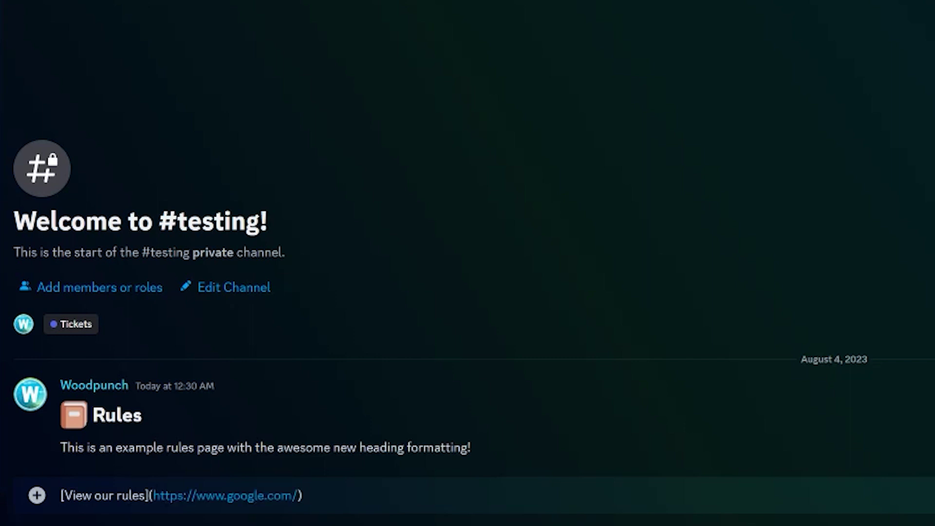
{"action": "key", "text": "Return"}
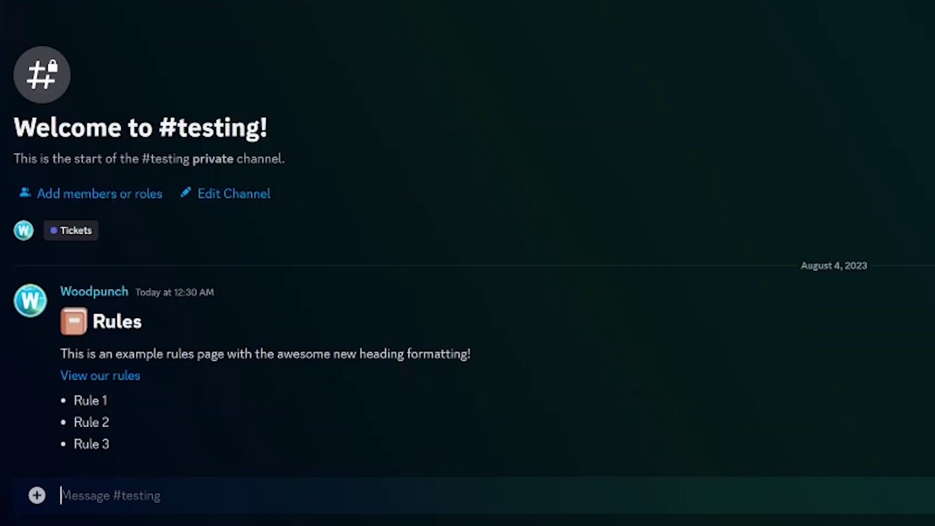
Send ||Spoiler|| as a hidden spoiler message and reveal it
{"action": "type", "text": "||Spoiler"}
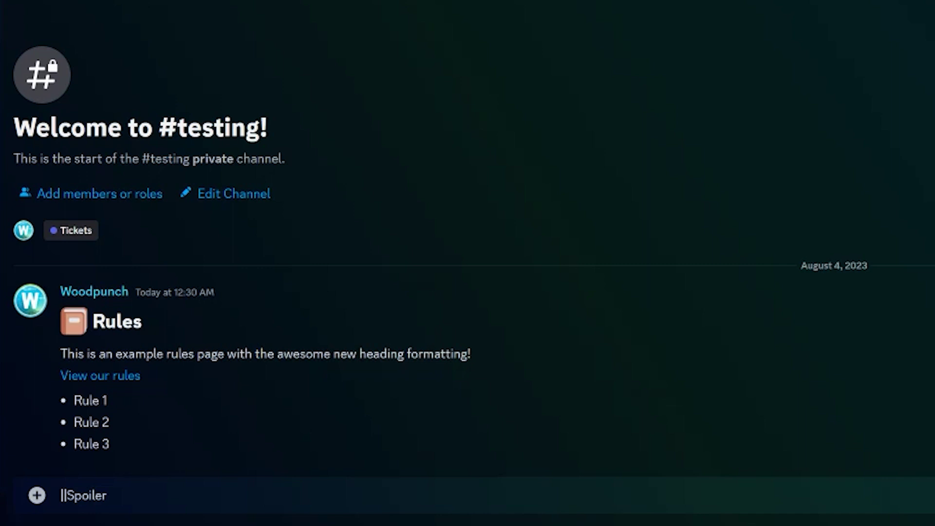
{"action": "type", "text": "||"}
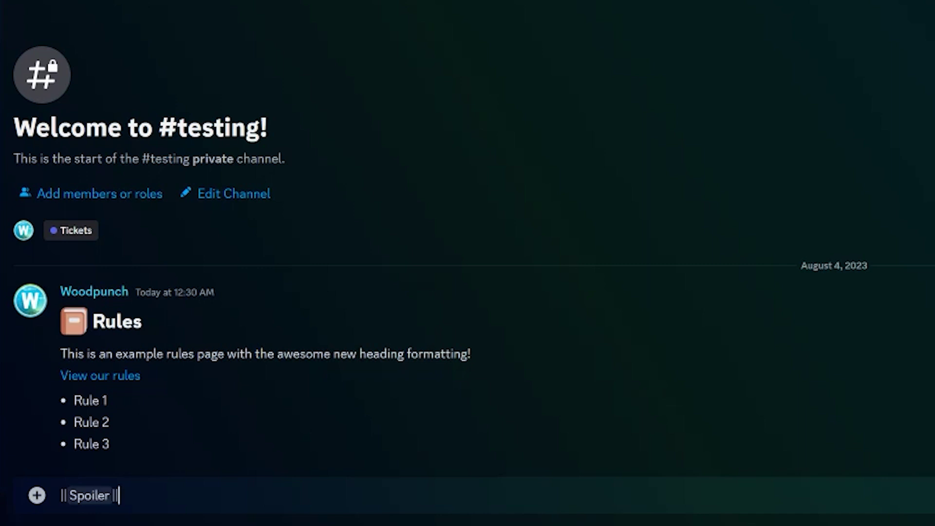
{"action": "key", "text": "Return"}
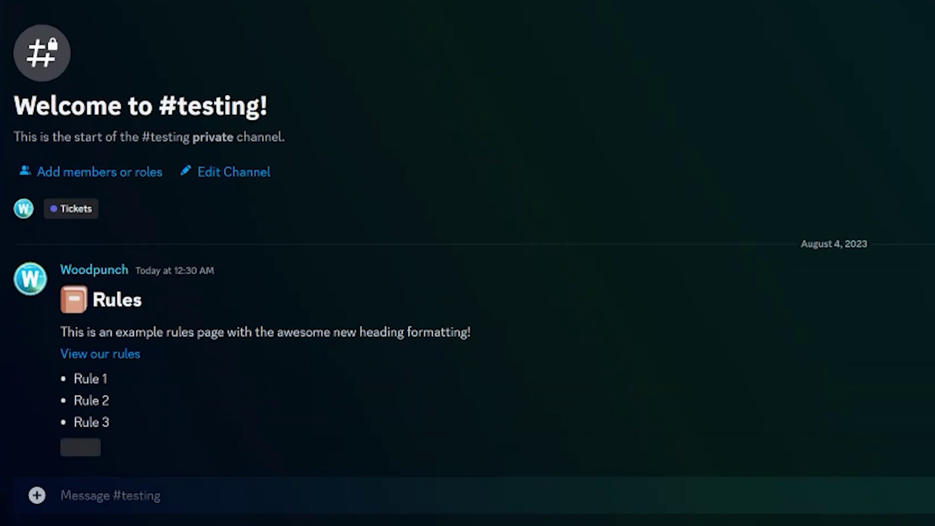
{"action": "left_click", "coordinate": [80, 447]}
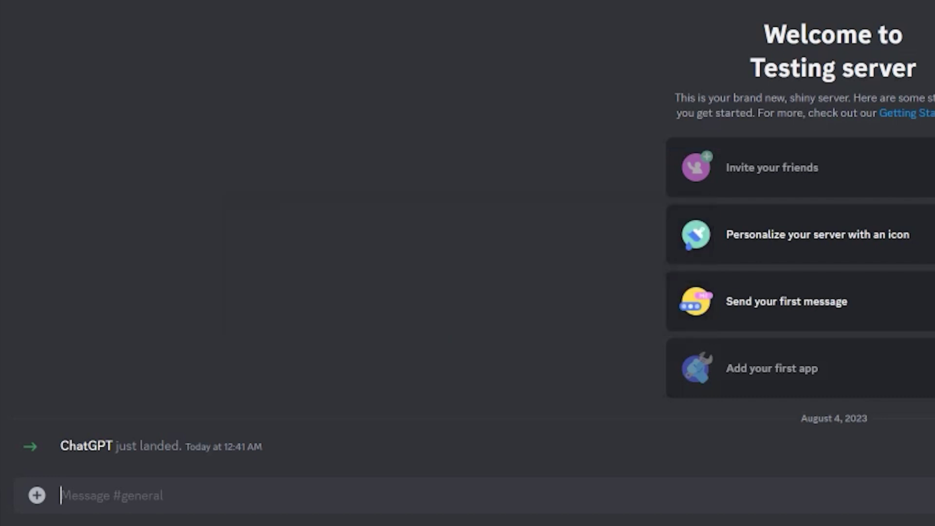
Run the /imagine command with the prompt 'xbox 720'
{"action": "type", "text": "/"}
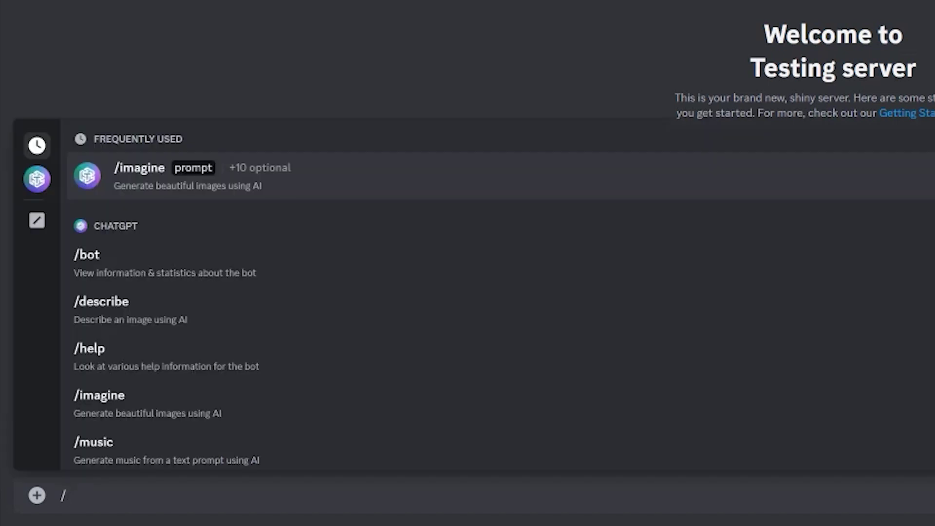
{"action": "type", "text": "imagine"}
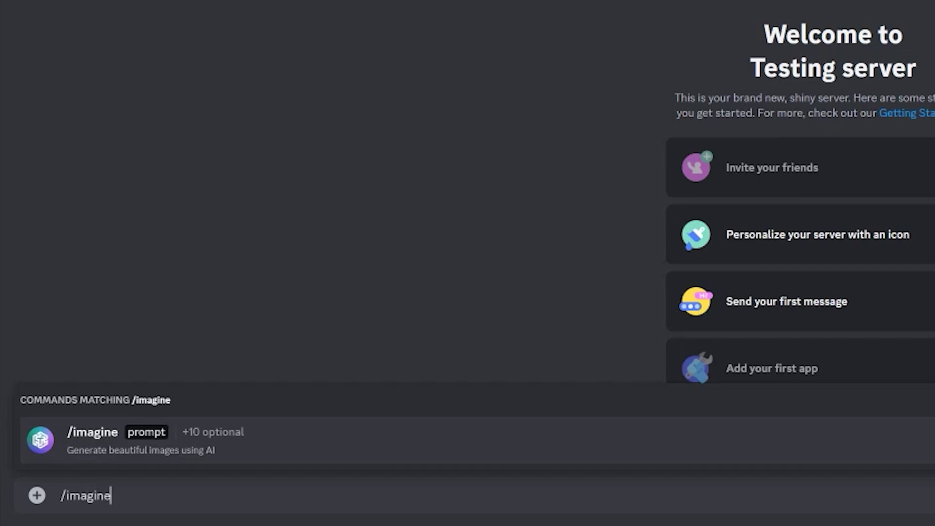
{"action": "key", "text": "Return"}
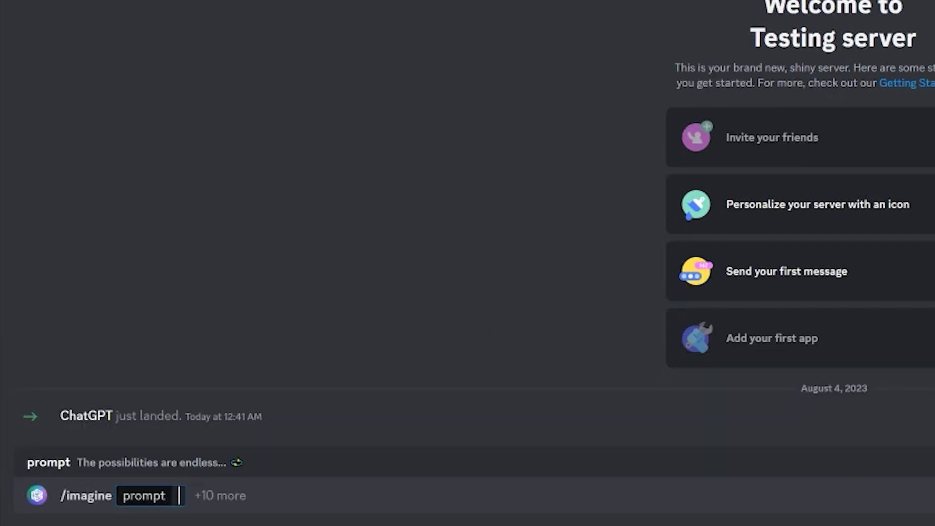
{"action": "type", "text": "xbox 7"}
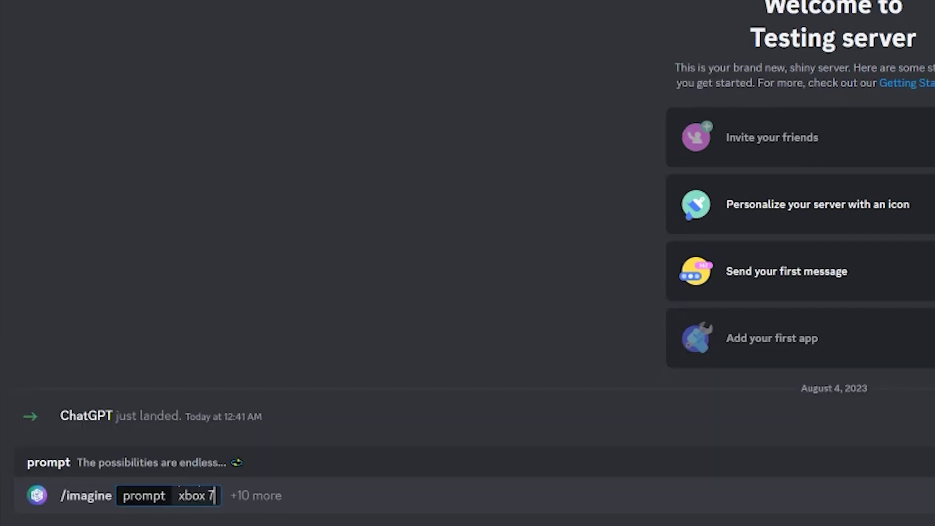
{"action": "type", "text": "20"}
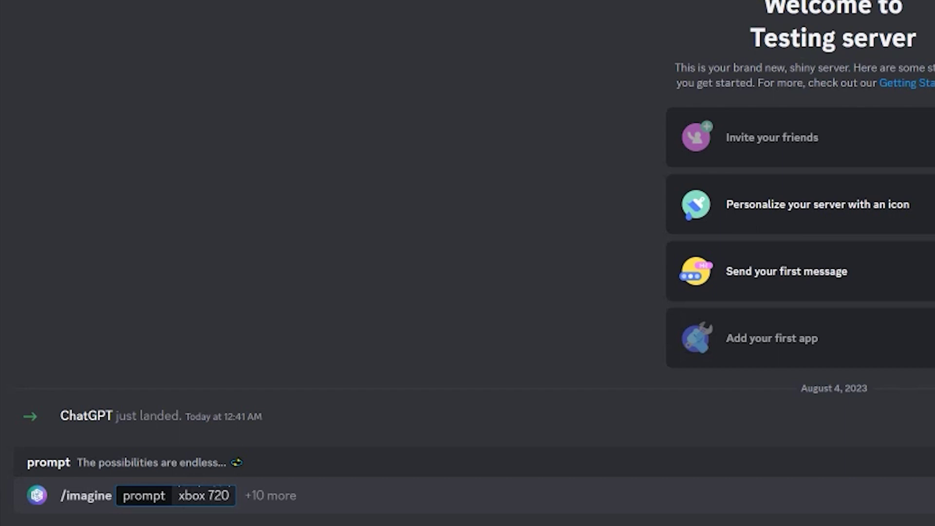
{"action": "key", "text": "Return"}
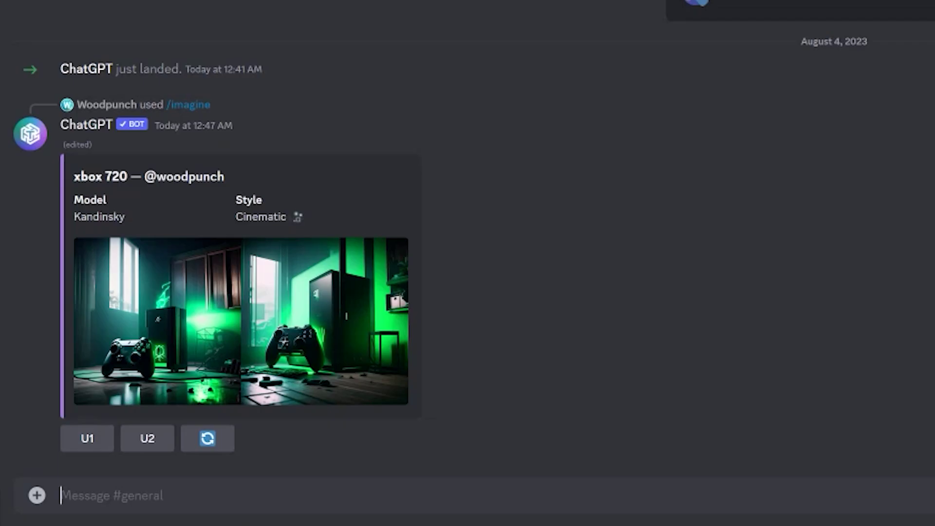
Request a /music track for 'hip hop song from the year 1800'
{"action": "type", "text": "/music"}
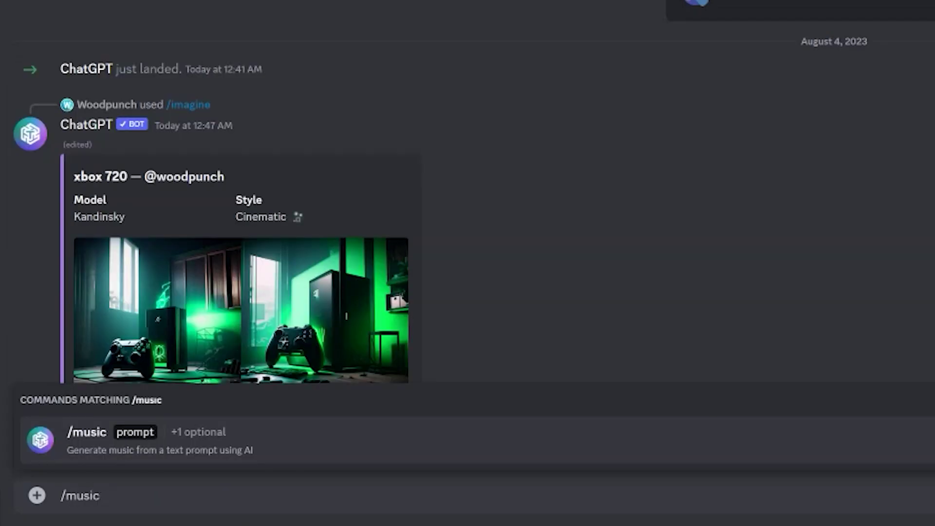
{"action": "key", "text": "Tab"}
{"action": "type", "text": "hip hop song from the year 1"}
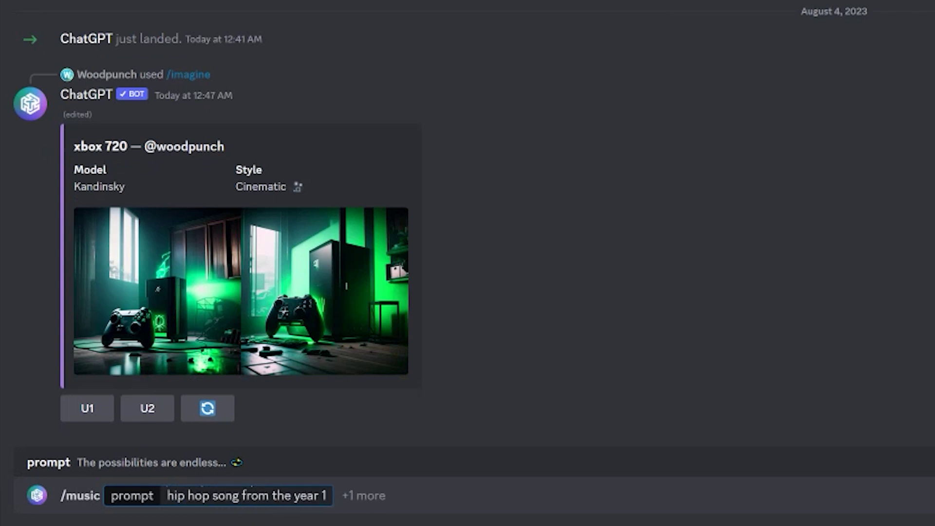
{"action": "type", "text": "800"}
{"action": "key", "text": "Return"}
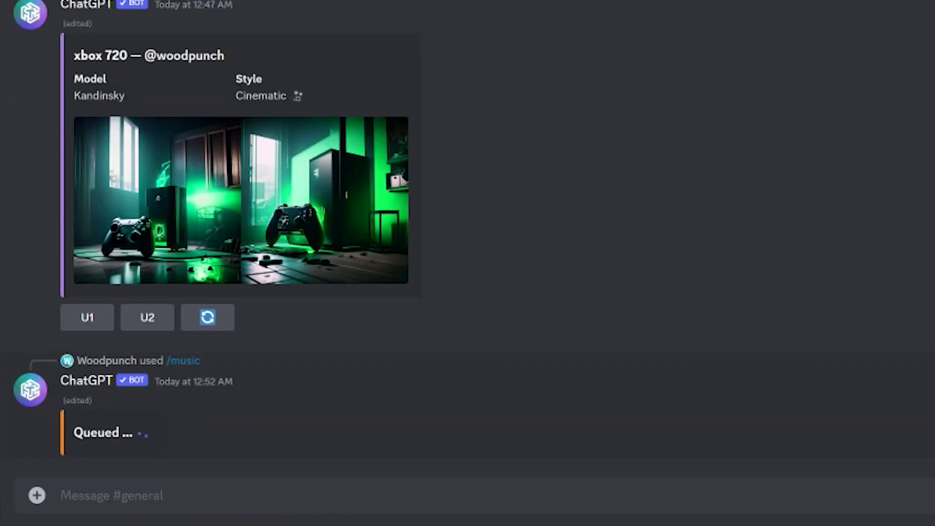
Mention ChatGPT with 'Hello?', then ask 'how do you add a new role in Discord?'
{"action": "type", "text": "@"}
{"action": "key", "text": "Tab"}
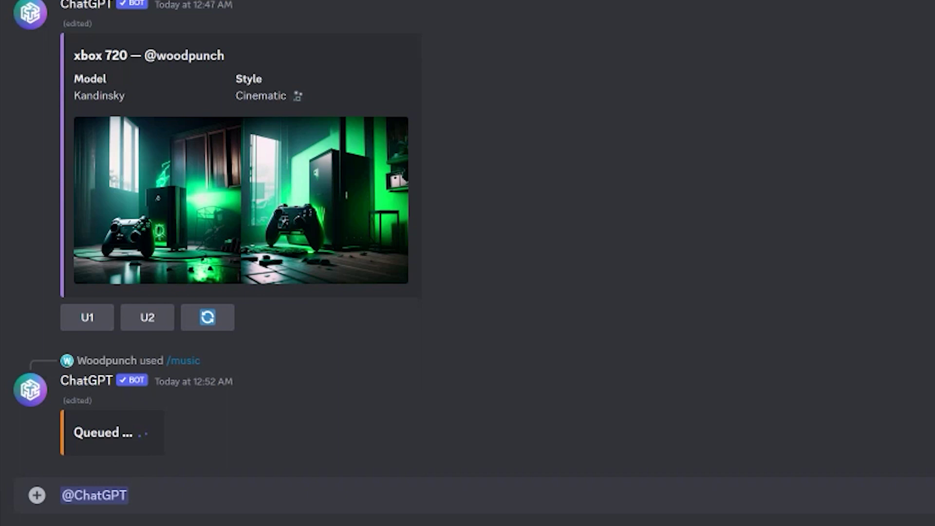
{"action": "type", "text": "Hello?"}
{"action": "key", "text": "Return"}
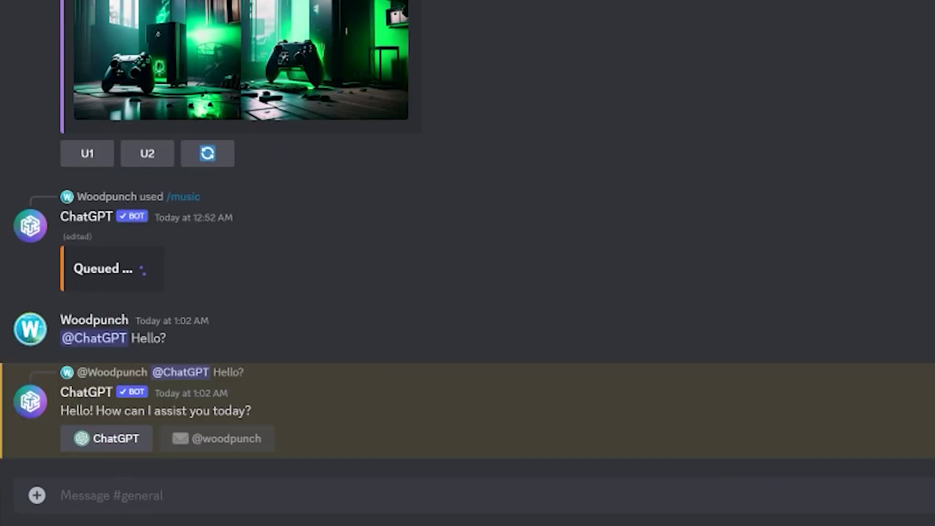
{"action": "type", "text": "@"}
{"action": "key", "text": "Tab"}
{"action": "type", "text": "how do you add a new ro"}
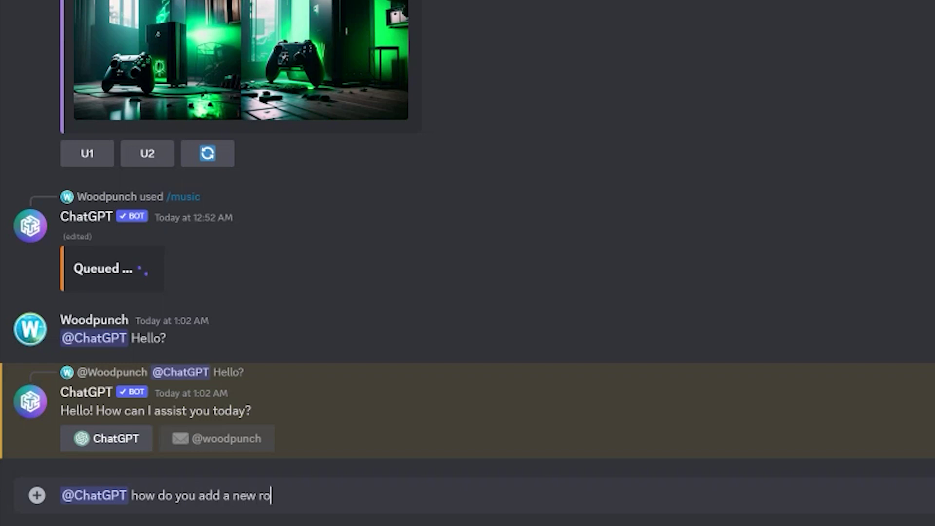
{"action": "type", "text": "le in Discord?"}
{"action": "key", "text": "Return"}
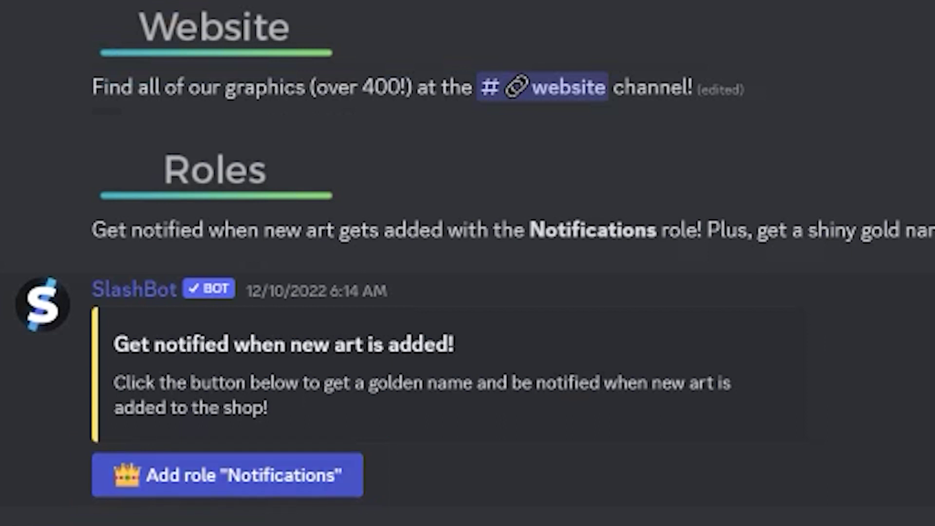
Claim the Notifications role, toggle the ChatGPT reply's Google and DALL·E dropdowns, then go back
{"action": "left_click", "coordinate": [227, 475]}
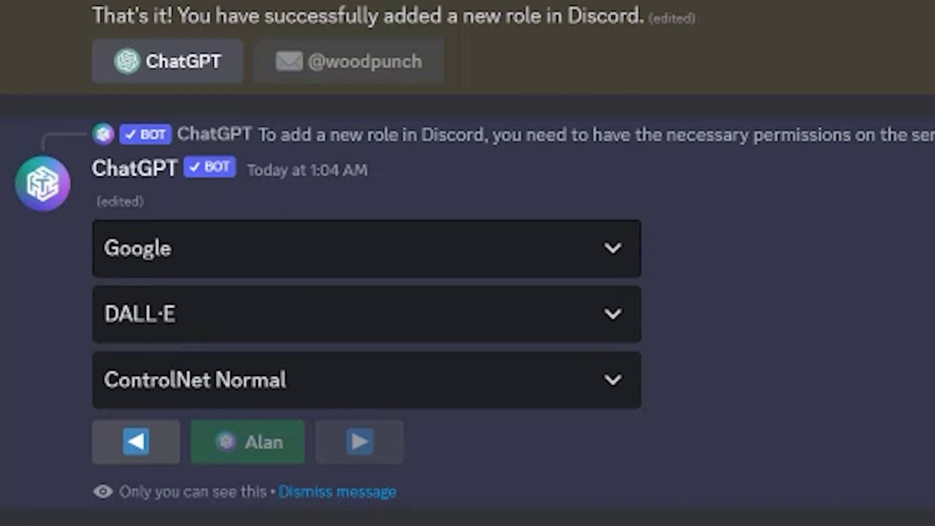
{"action": "left_click", "coordinate": [366, 248]}
{"action": "left_click", "coordinate": [366, 248]}
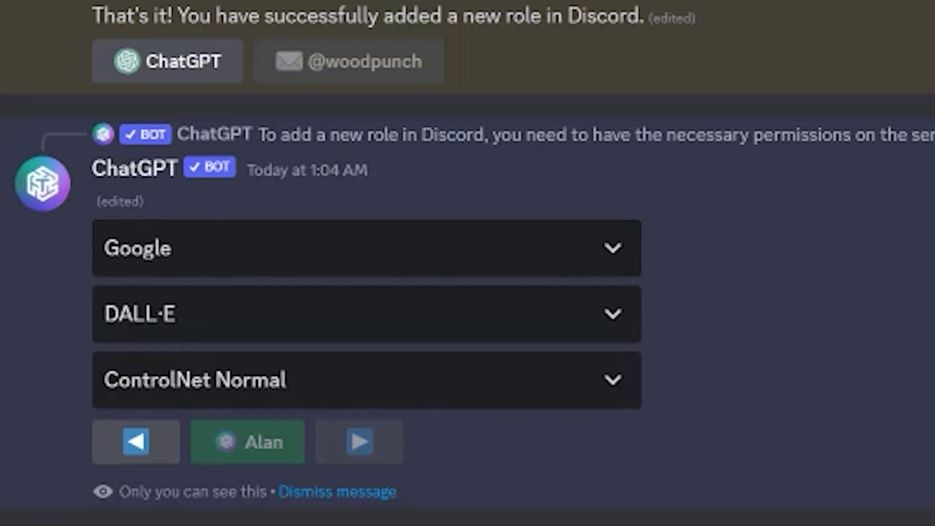
{"action": "left_click", "coordinate": [366, 314]}
{"action": "left_click", "coordinate": [366, 313]}
{"action": "left_click", "coordinate": [135, 442]}
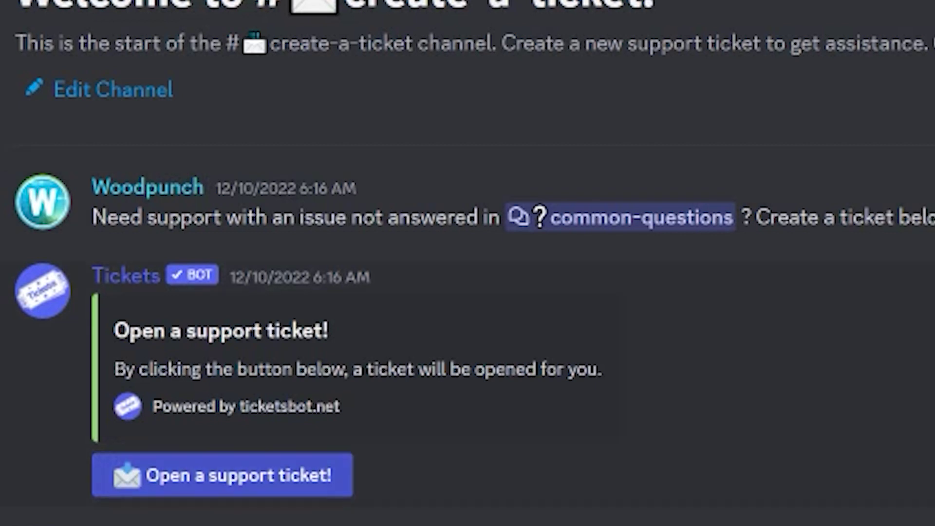
Start a support ticket, then bring up the server's App Directory
{"action": "left_click", "coordinate": [222, 475]}
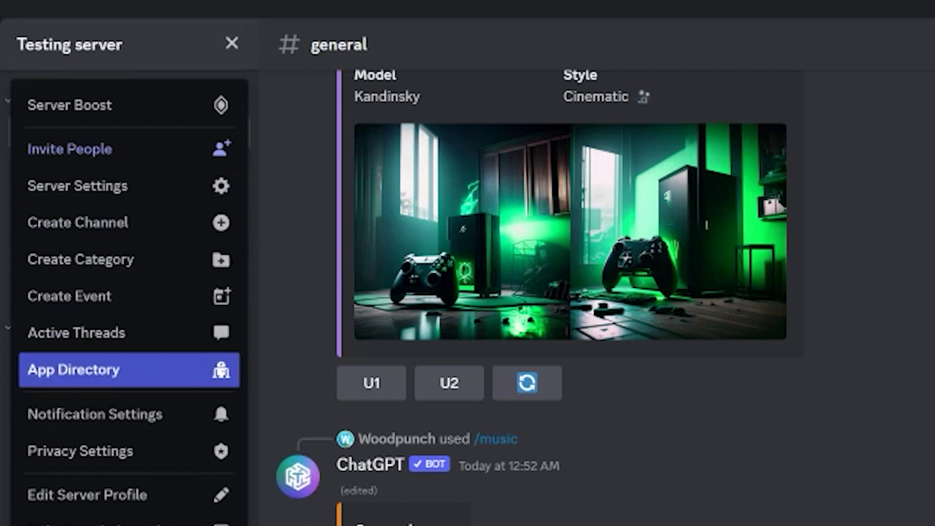
{"action": "key", "text": "Return"}
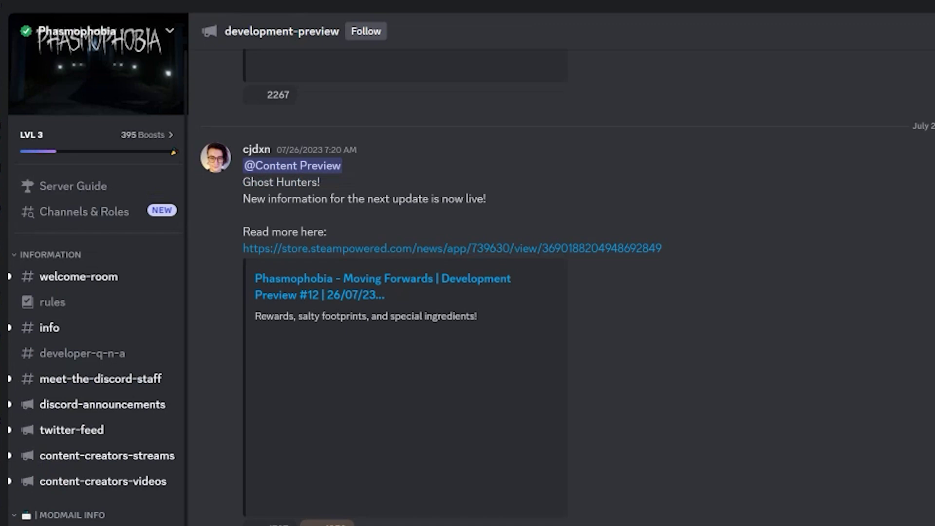
Open the Phasmophobia server's Server Guide page
{"action": "left_click", "coordinate": [48, 123]}
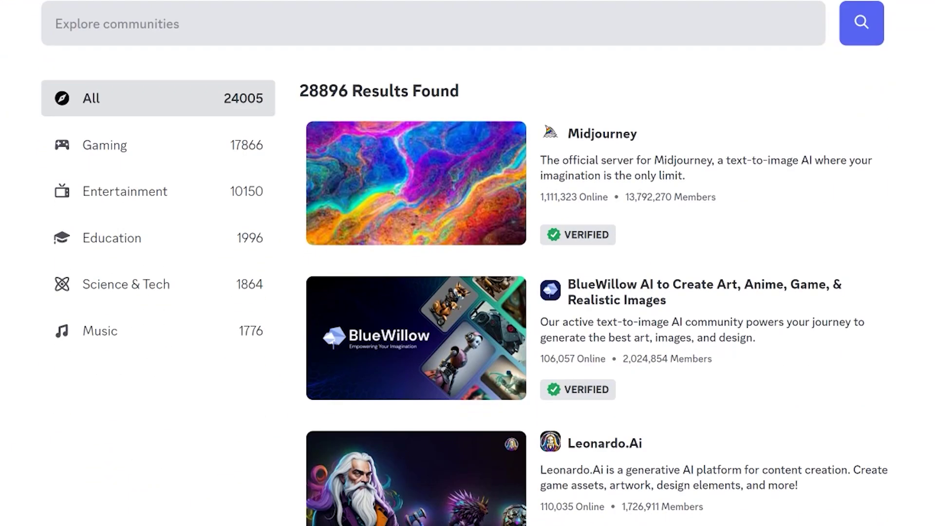
{"action": "scroll", "coordinate": [468, 293], "scroll_direction": "down", "scroll_amount": 2}
{"action": "scroll", "coordinate": [467, 263], "scroll_direction": "down", "scroll_amount": 3}
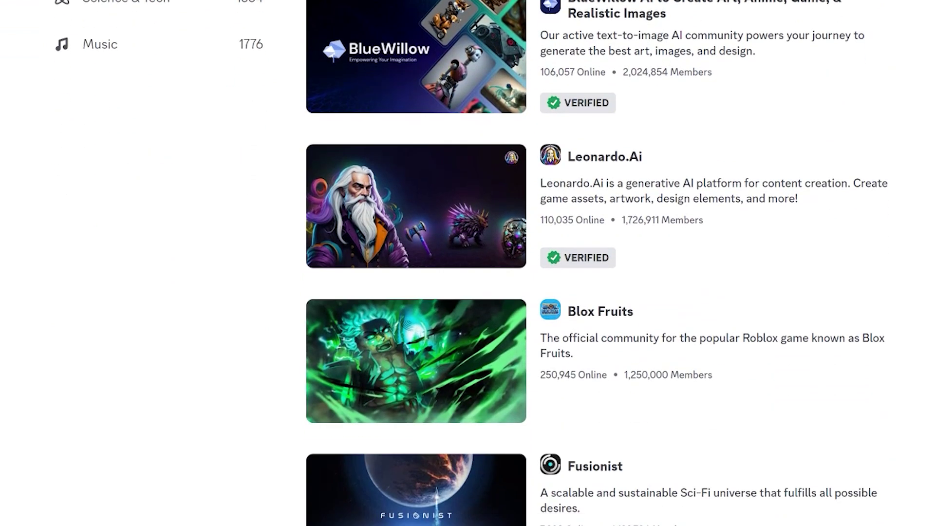
{"action": "scroll", "coordinate": [467, 263], "scroll_direction": "down", "scroll_amount": 7}
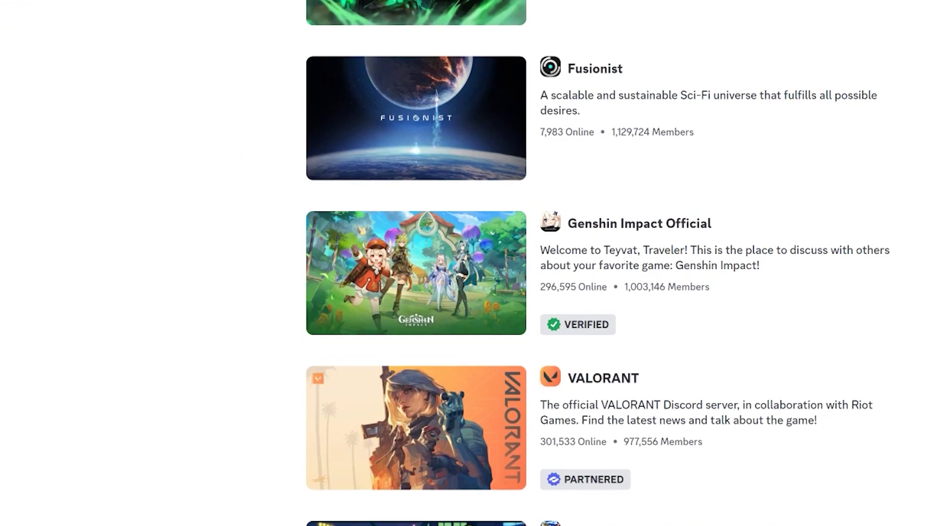
{"action": "scroll", "coordinate": [468, 263], "scroll_direction": "down", "scroll_amount": 10}
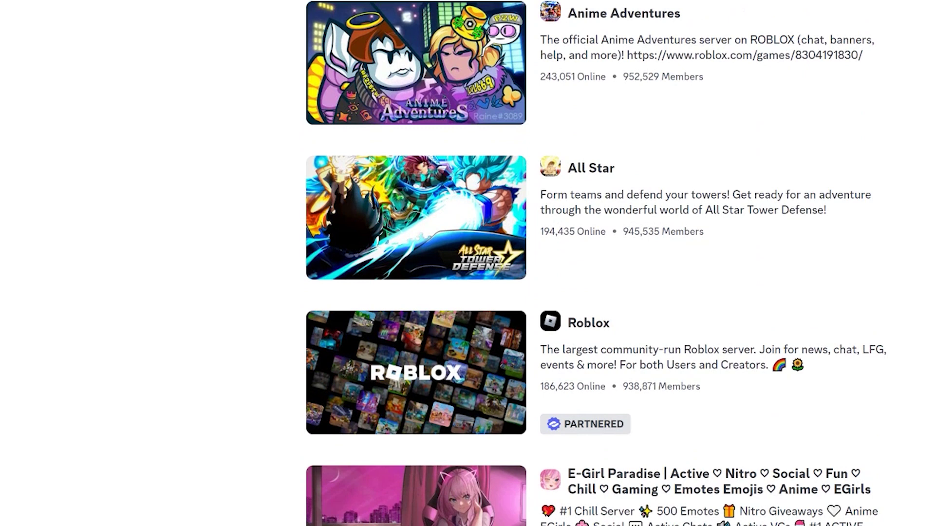